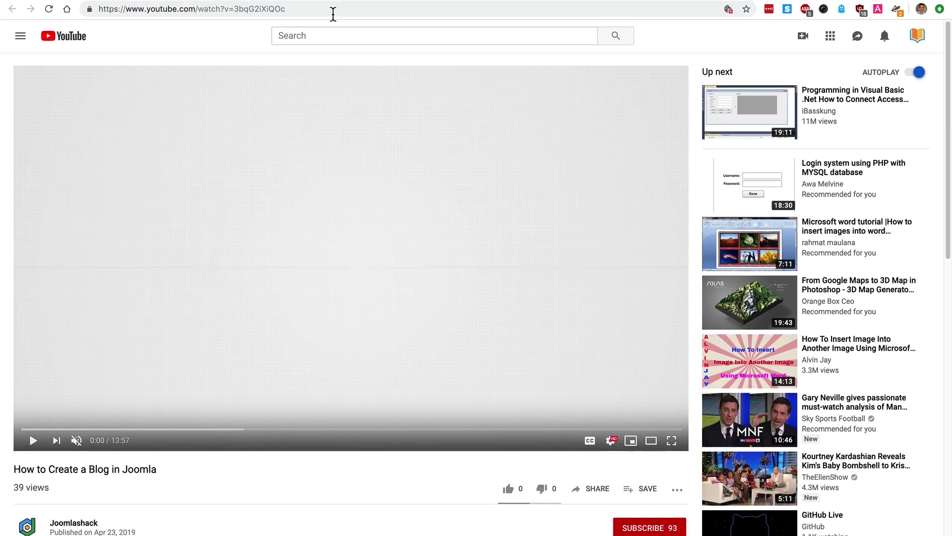
# Select the web address of the 'How to Create a Blog in Joomla' video
pyautogui.click(283, 13)
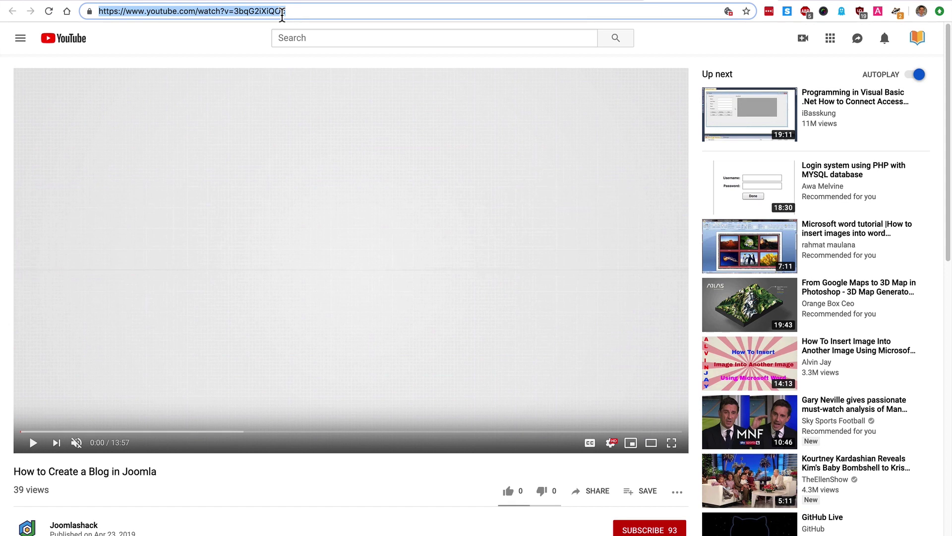
# Play the Joomla blog video for a few seconds, then pause it
pyautogui.click(33, 443)
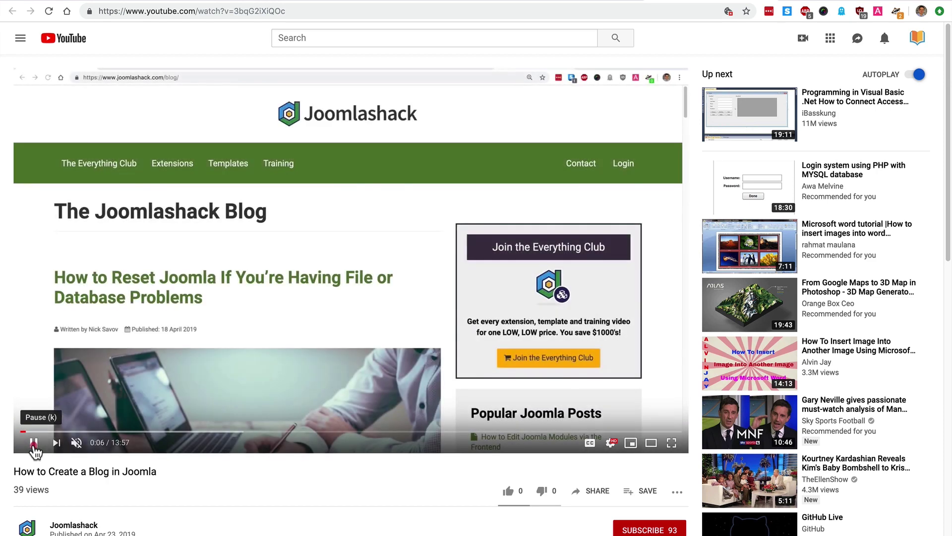
pyautogui.click(33, 443)
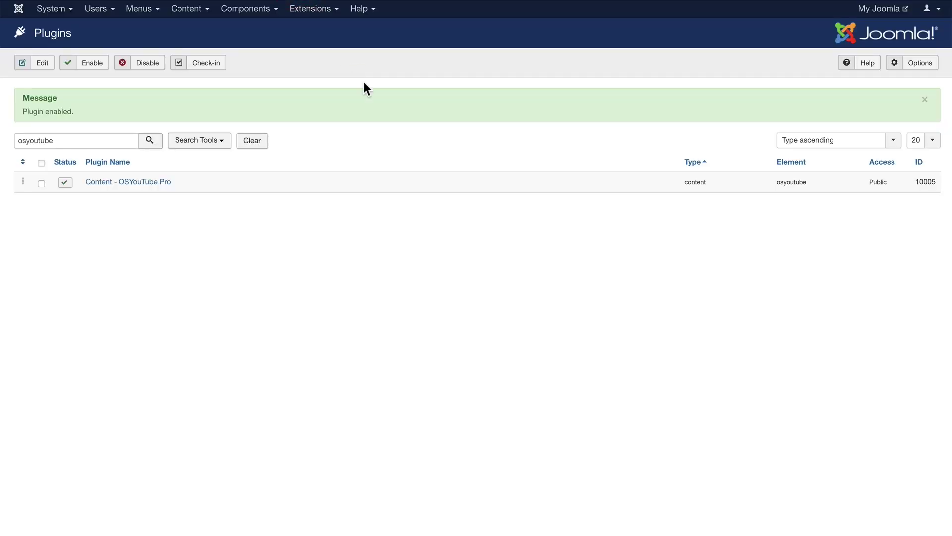
# Browse the Joomla extension management options and close them without choosing one
pyautogui.click(314, 10)
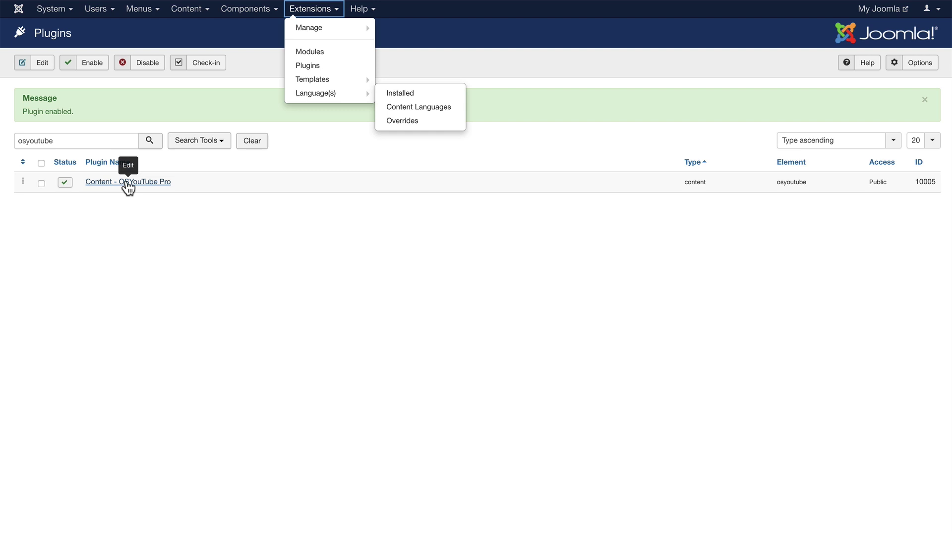
pyautogui.moveTo(316, 93)
pyautogui.click(63, 182)
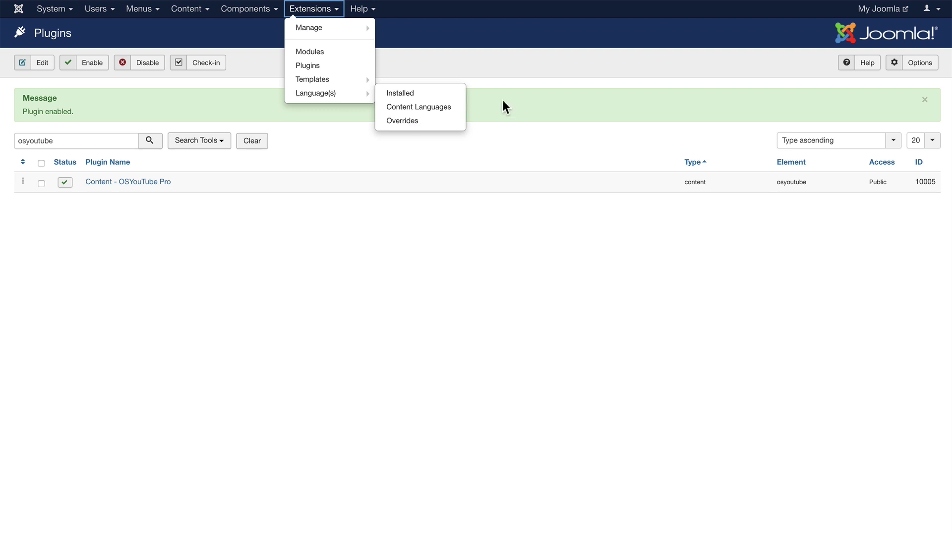
pyautogui.click(518, 72)
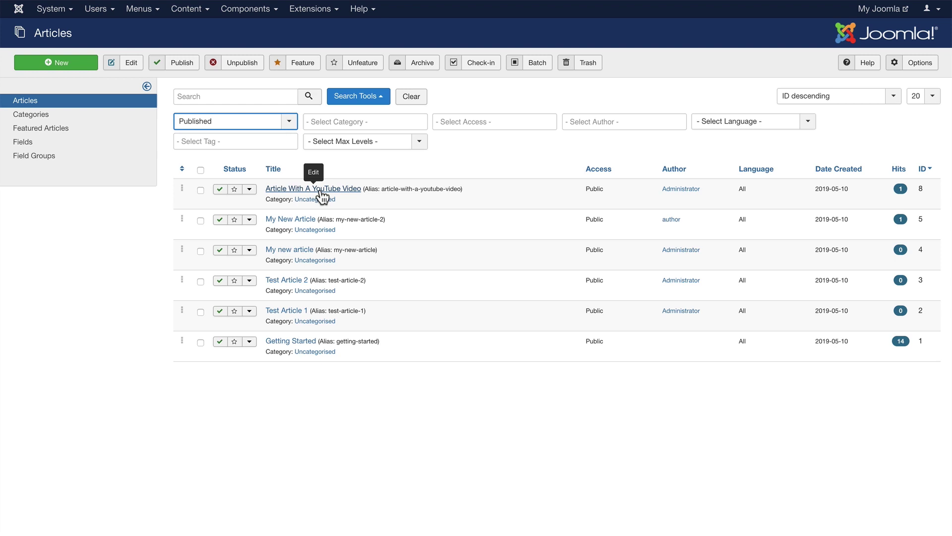
# Paste the YouTube blog video link into Article With A YouTube Video and save it
pyautogui.click(320, 190)
pyautogui.click(217, 240)
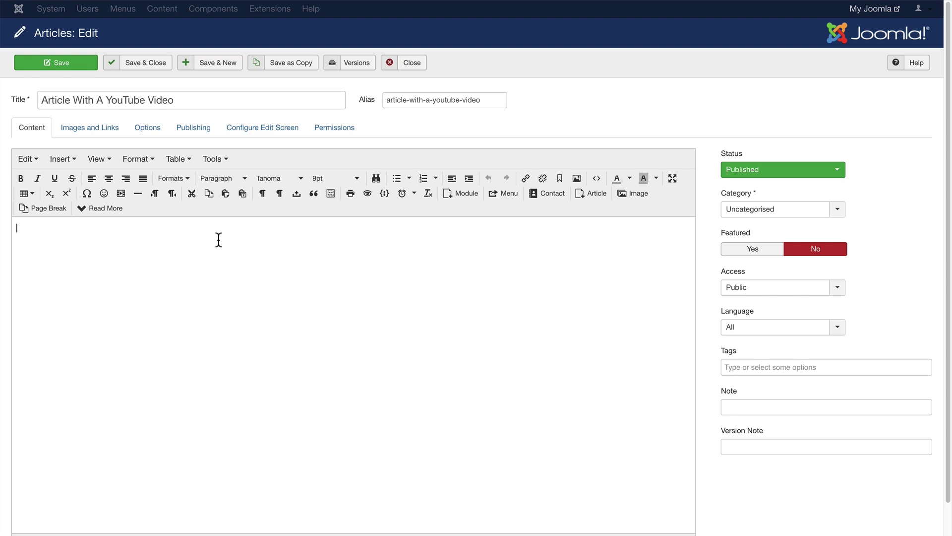
pyautogui.write('https://www.youtube.com/watch?v=3bqG2iXiQOc')
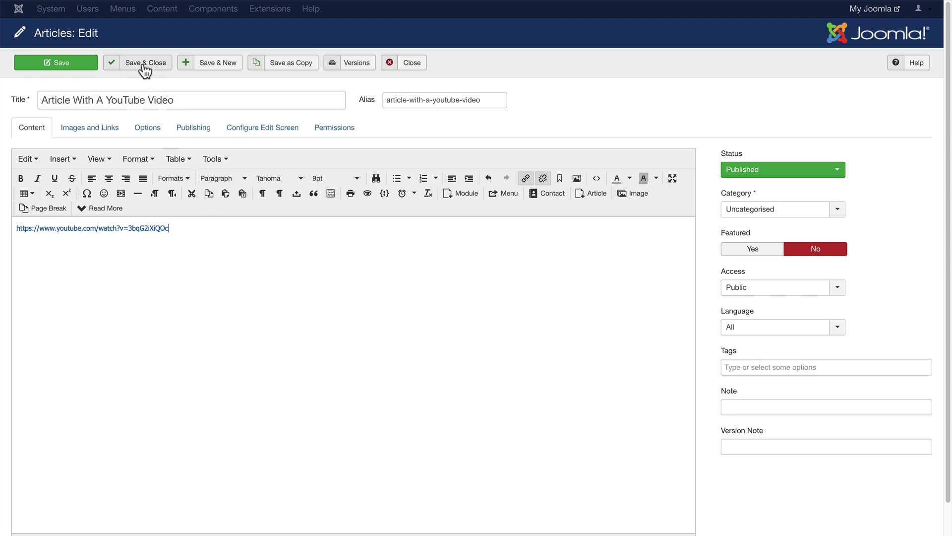
pyautogui.click(75, 64)
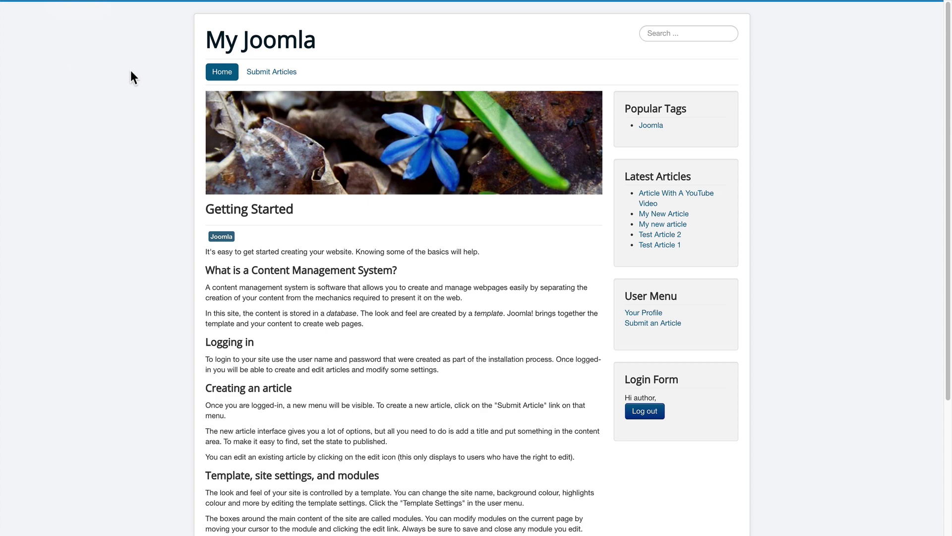
# View the front-end YouTube article, then open the Content - OSYouTube Pro plugin settings
pyautogui.click(652, 194)
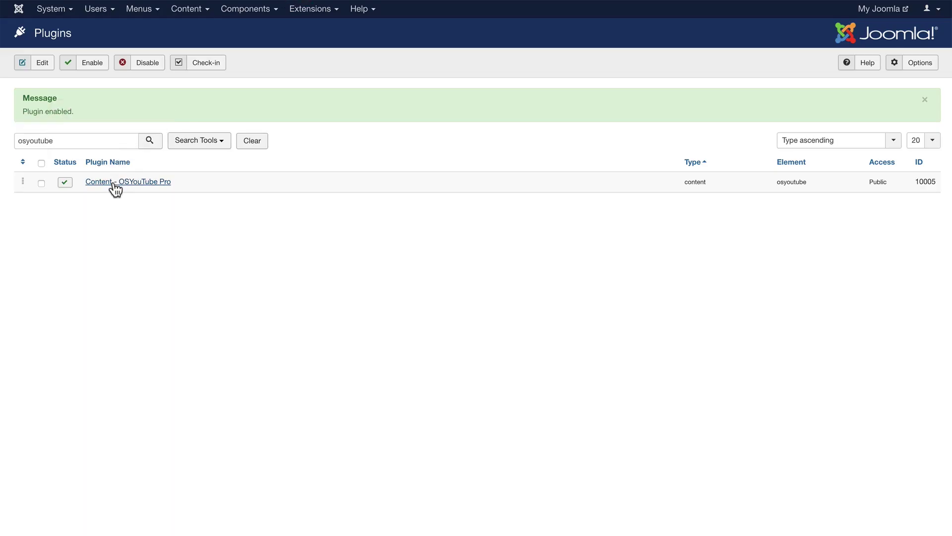
pyautogui.click(114, 182)
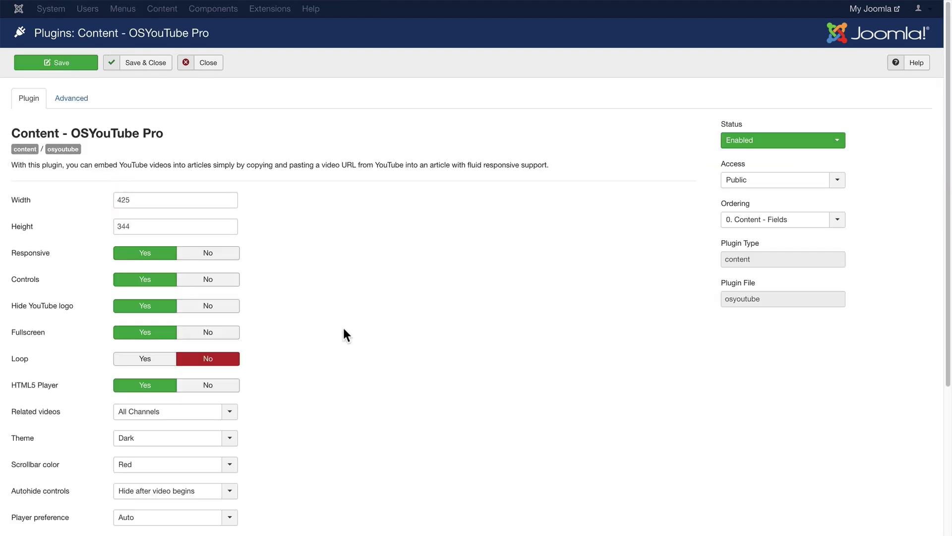
# Set the OSYouTube Pro Autoplay option to Always and save the plugin
pyautogui.scroll(-1, 346, 335)
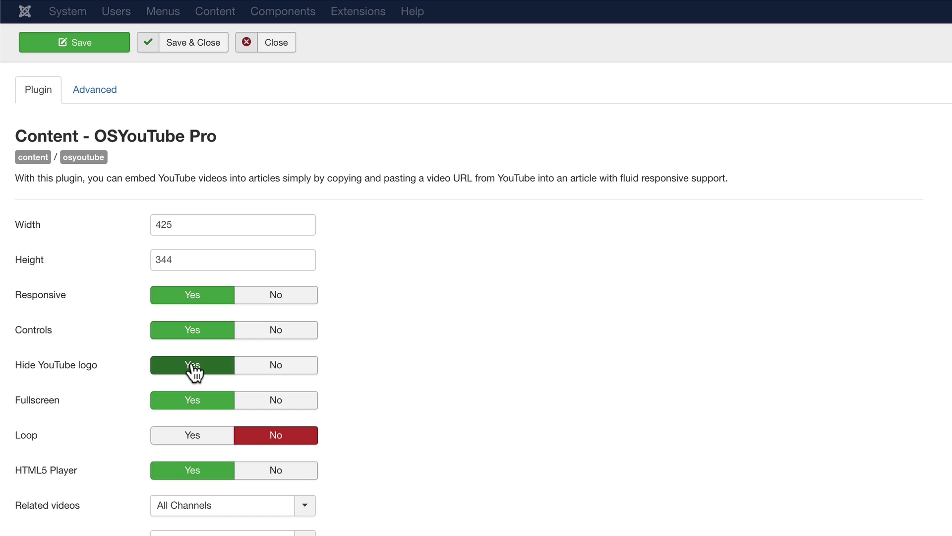
pyautogui.scroll(-1, 390, 415)
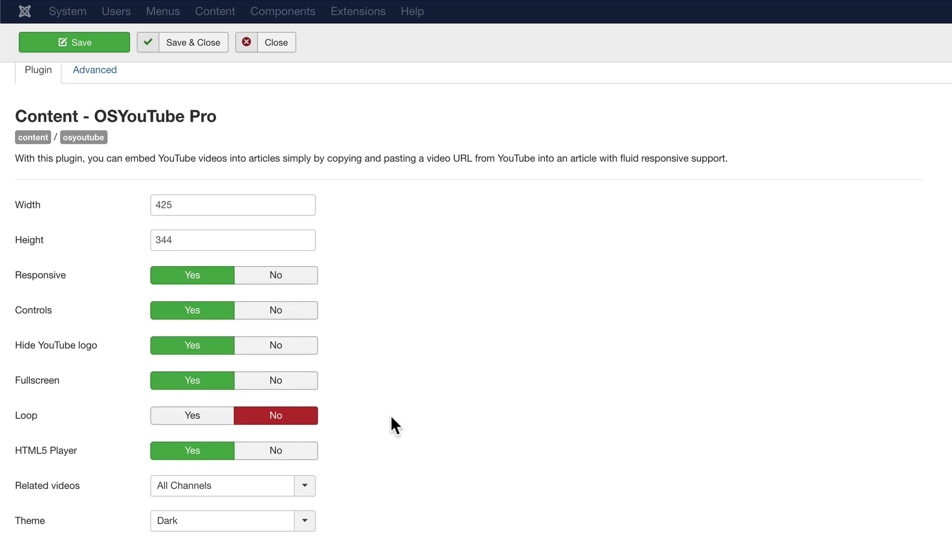
pyautogui.scroll(-1, 391, 416)
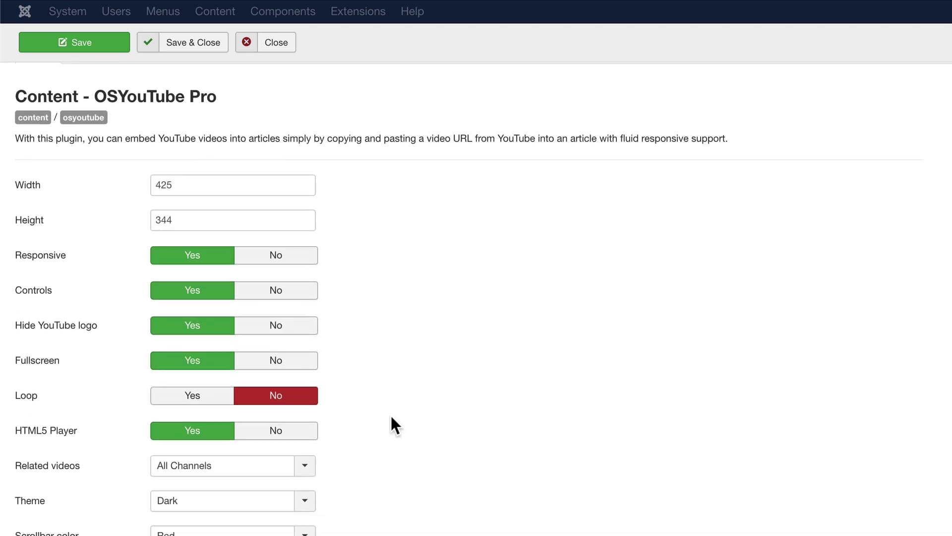
pyautogui.scroll(-3, 391, 415)
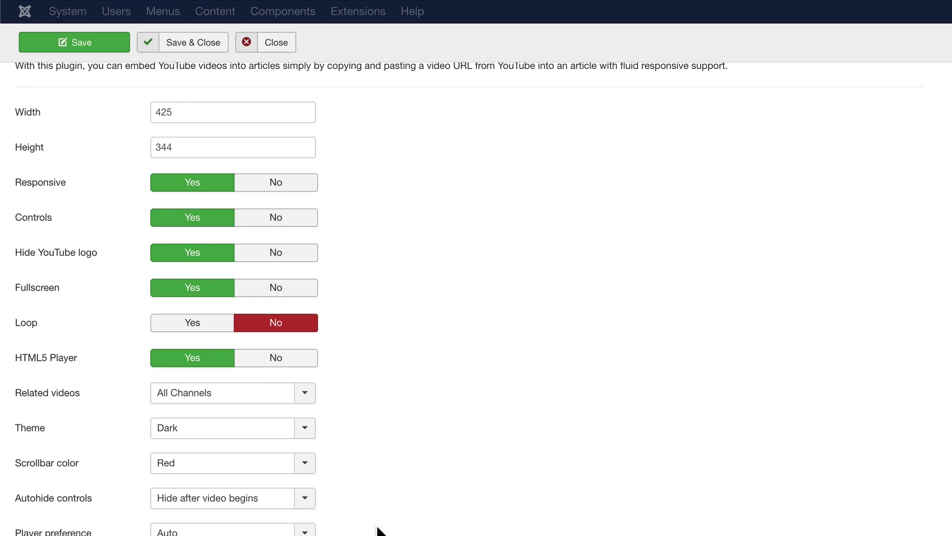
pyautogui.scroll(-4, 376, 531)
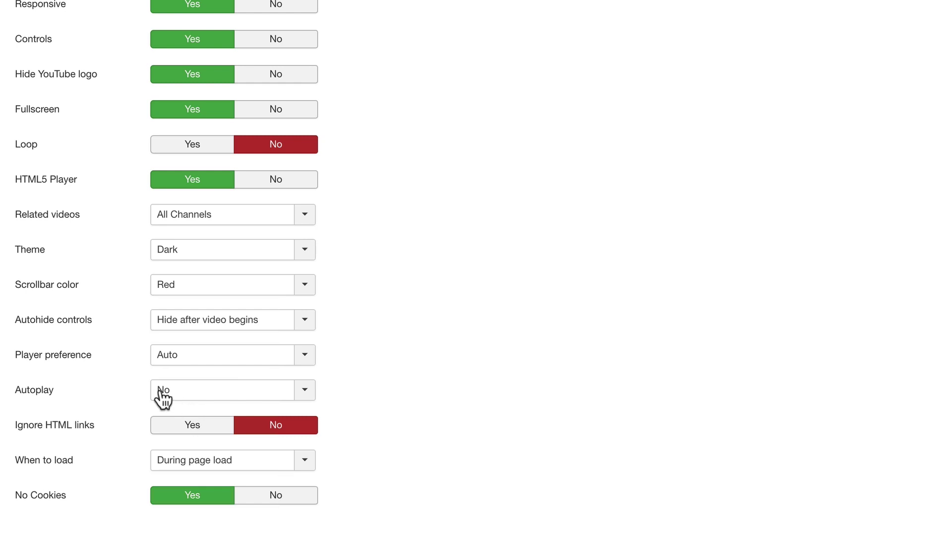
pyautogui.click(161, 390)
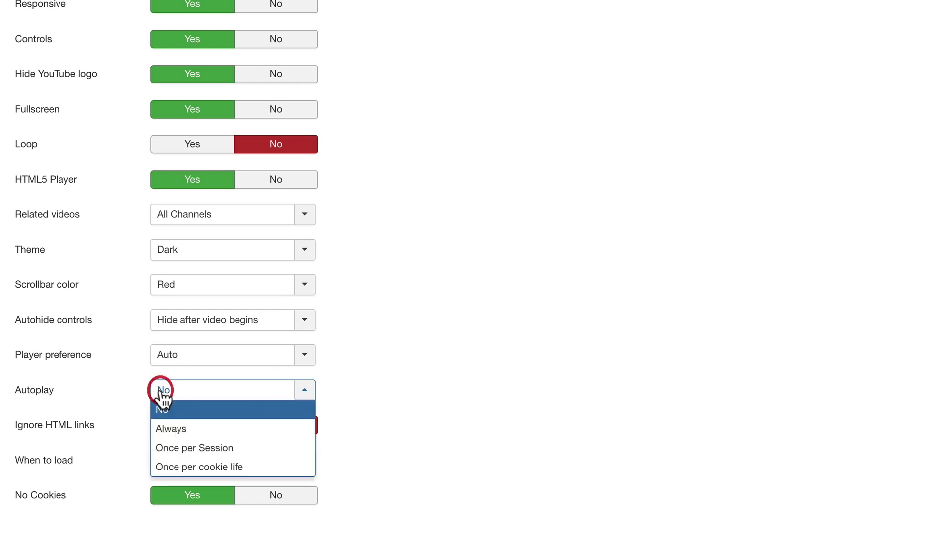
pyautogui.click(165, 429)
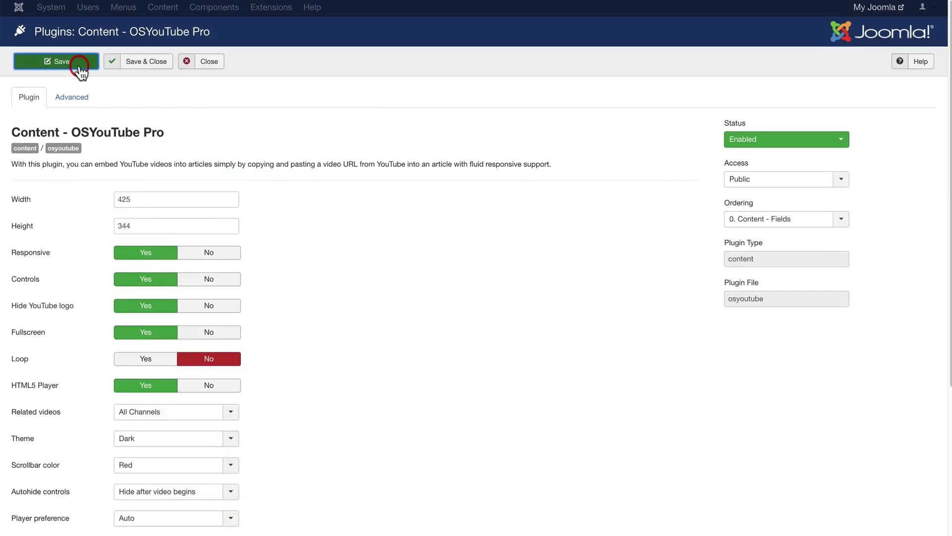
pyautogui.click(83, 68)
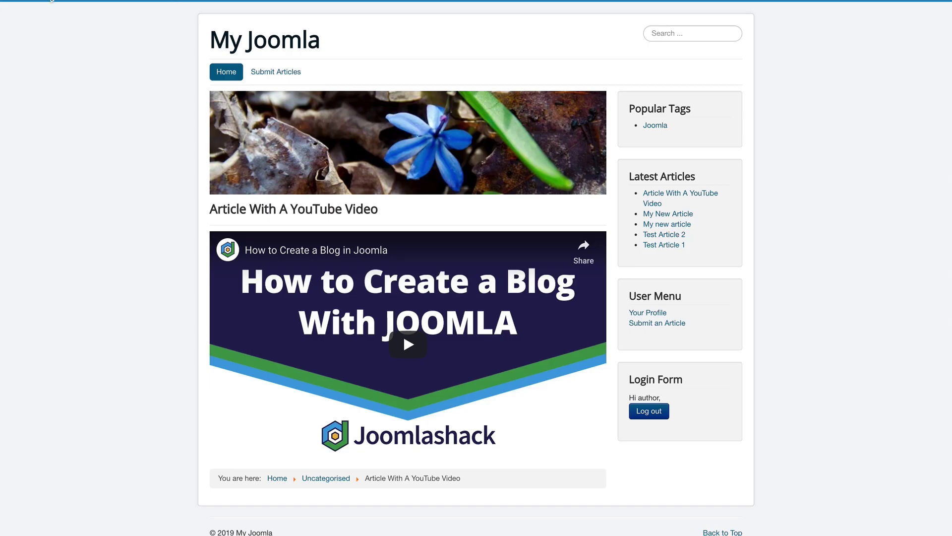
# Reload the article so the video autoplays, then pause it at 0:03
pyautogui.click(50, 1)
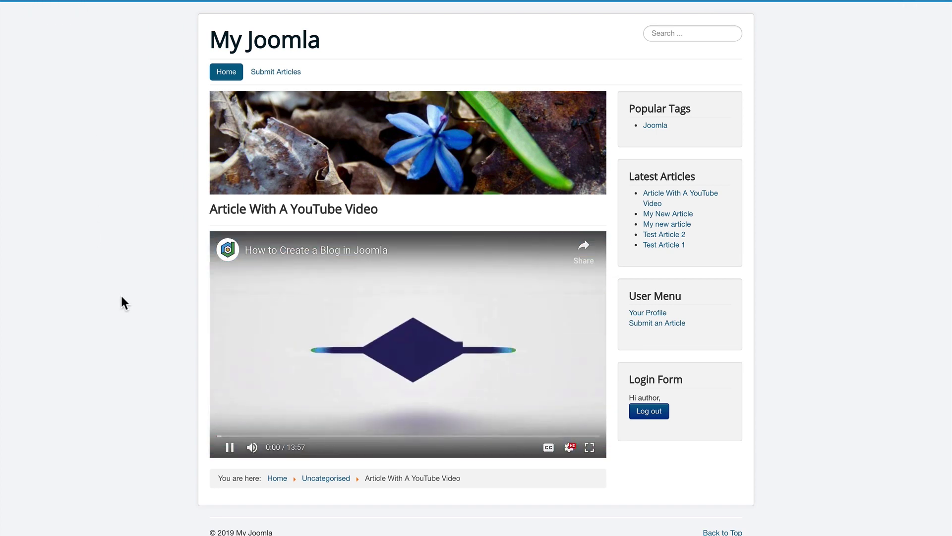
pyautogui.click(230, 448)
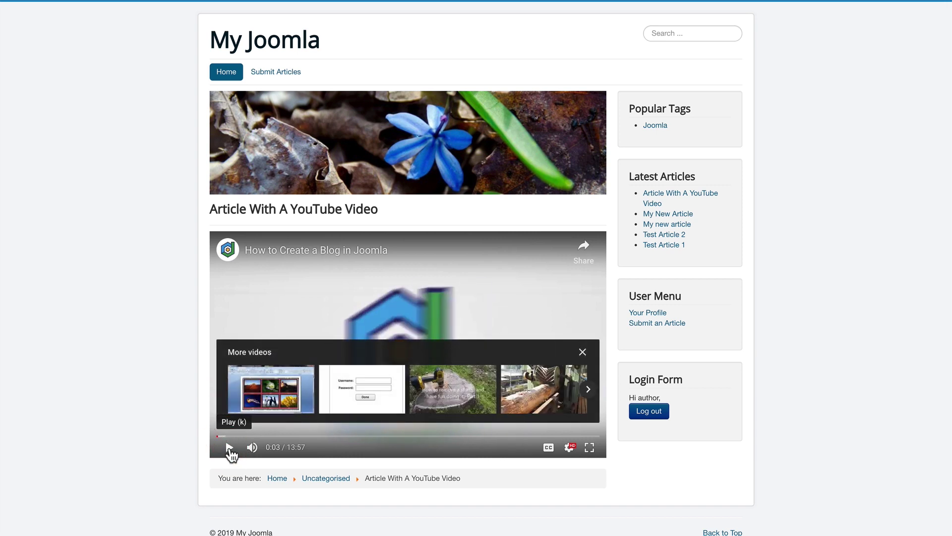